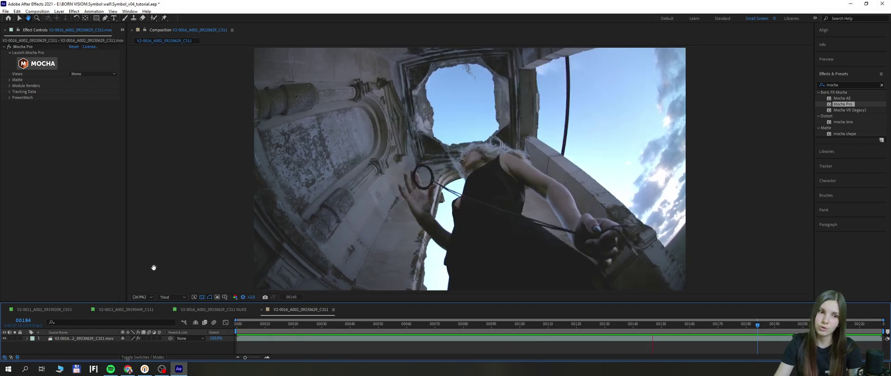
# - From the first frame, auto-detect straight lines with a minimum length of 40, then zoom to inspect them
pyautogui.press('v')
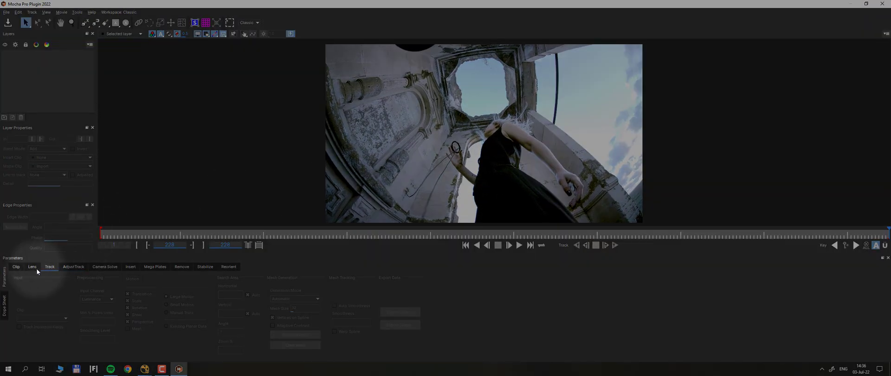
pyautogui.click(34, 271)
pyautogui.click(111, 304)
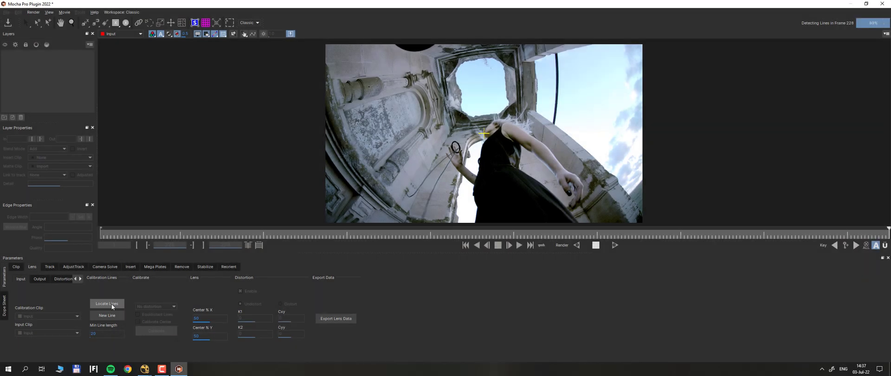
pyautogui.doubleClick(102, 334)
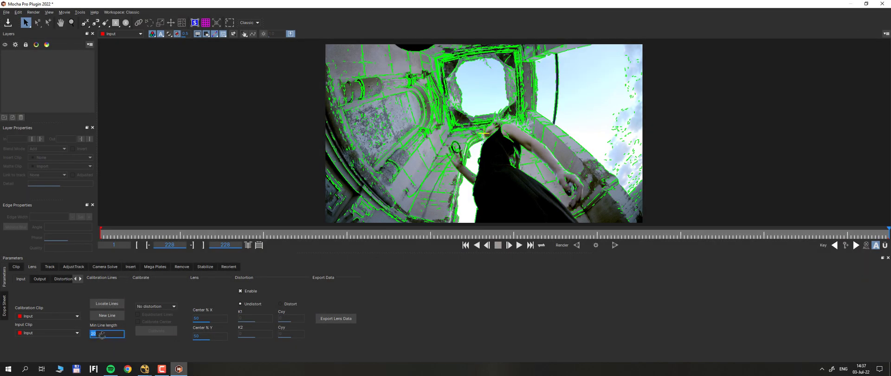
pyautogui.press('Return')
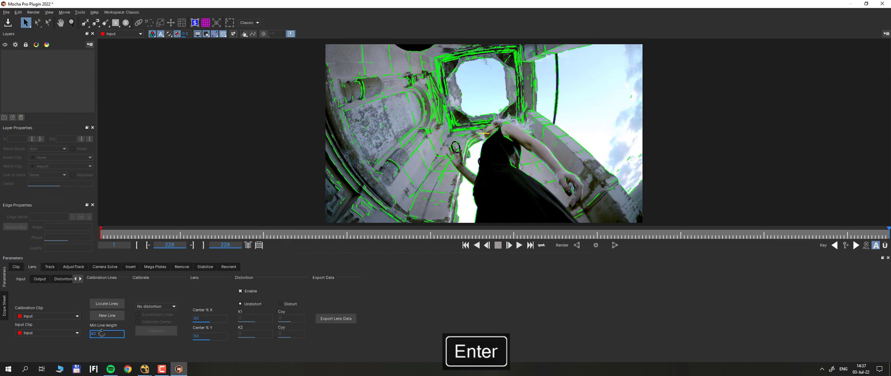
pyautogui.scroll(6, 391, 183)
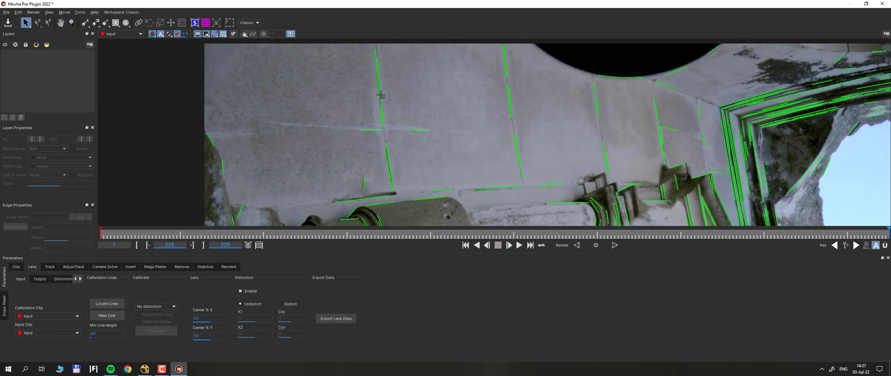
pyautogui.scroll(-5, 391, 182)
pyautogui.press('z')
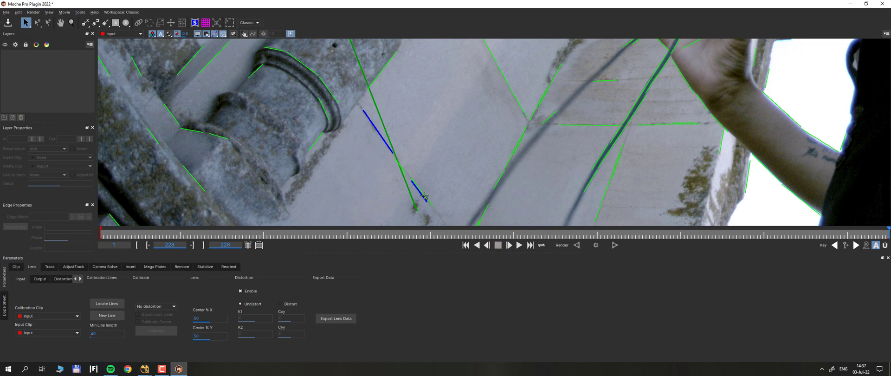
pyautogui.scroll(3, 377, 211)
pyautogui.press('s')
pyautogui.scroll(3, 398, 154)
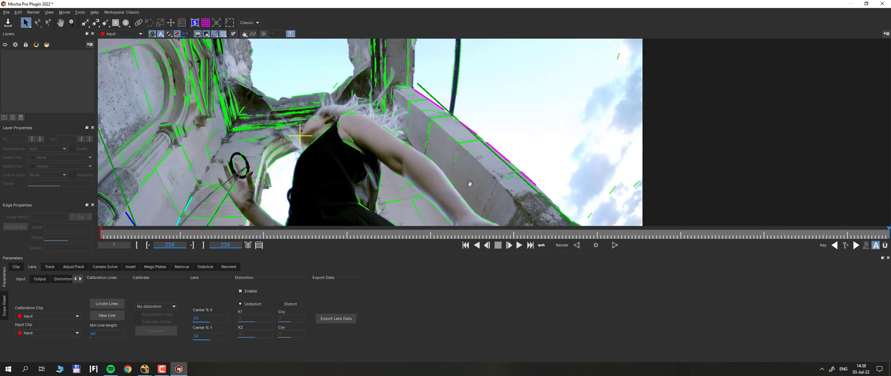
pyautogui.press('s')
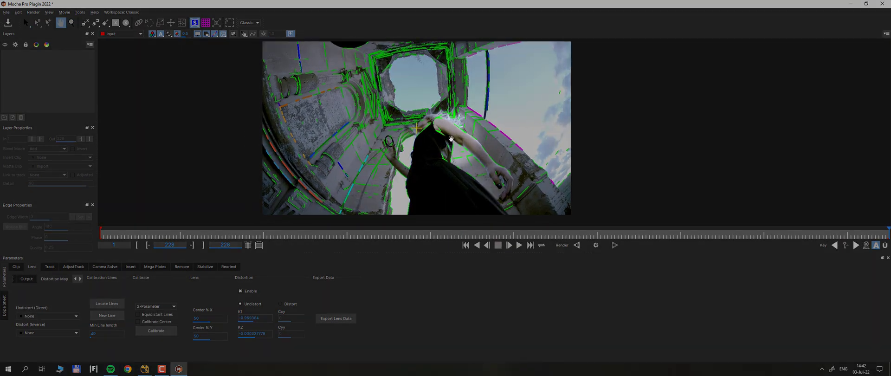
# - Calibrate the lens from the detected lines using the 2-Parameter distortion model
pyautogui.click(160, 306)
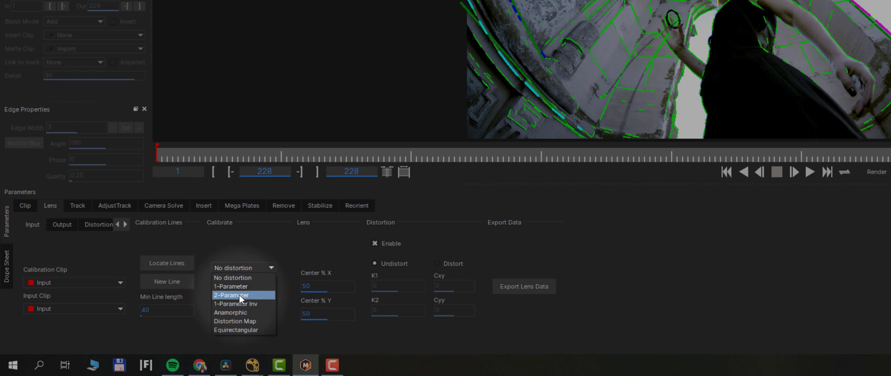
pyautogui.click(240, 296)
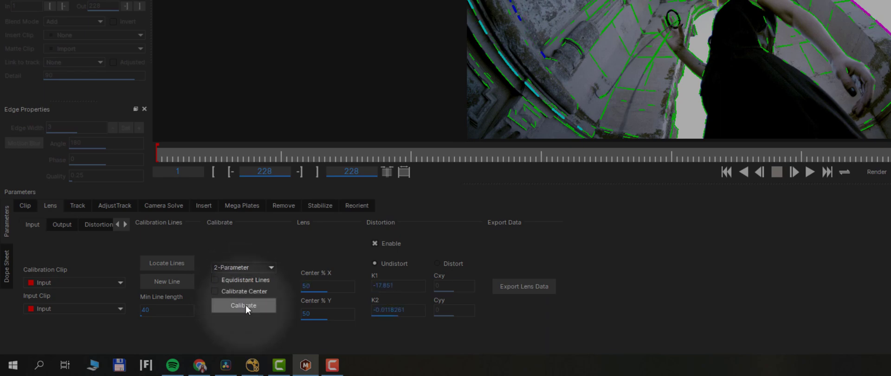
pyautogui.click(245, 305)
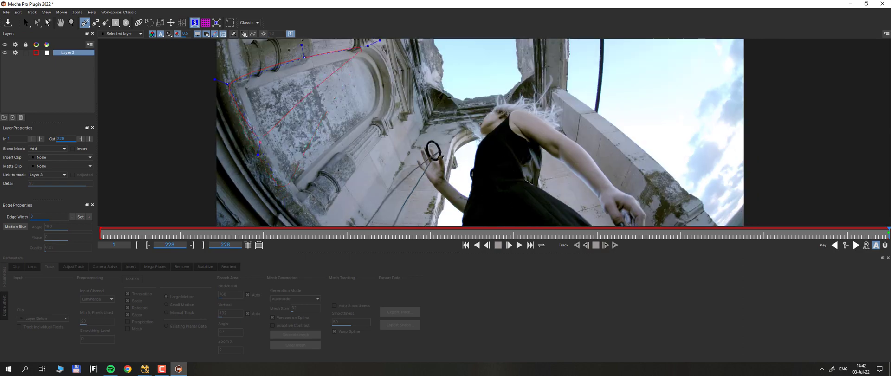
pyautogui.hotkey('ctrl', 'f')
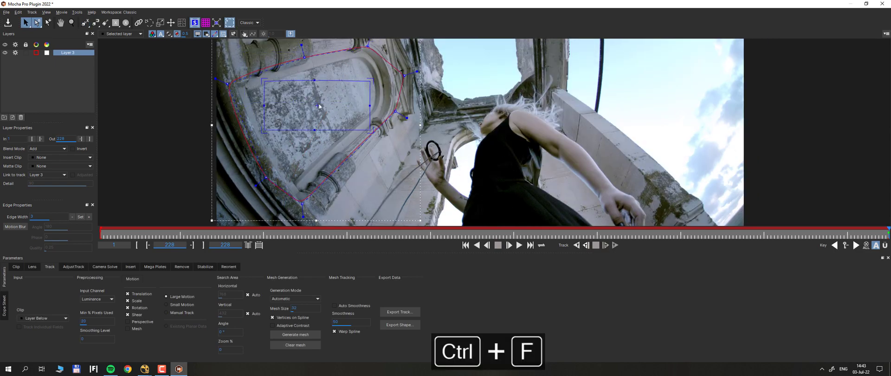
pyautogui.scroll(3, 291, 180)
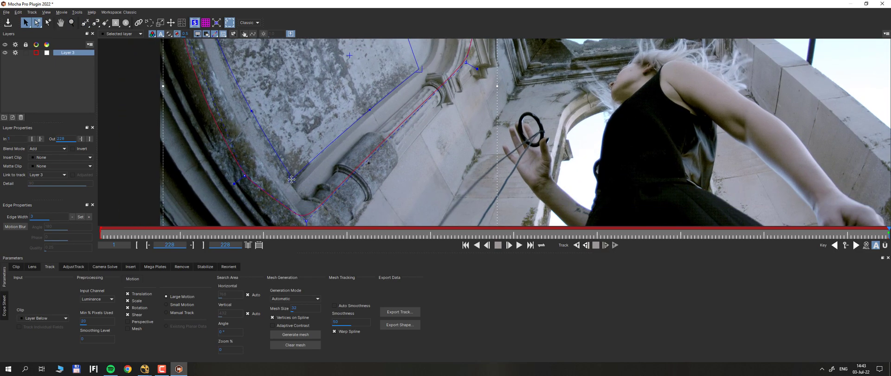
pyautogui.scroll(-3, 288, 184)
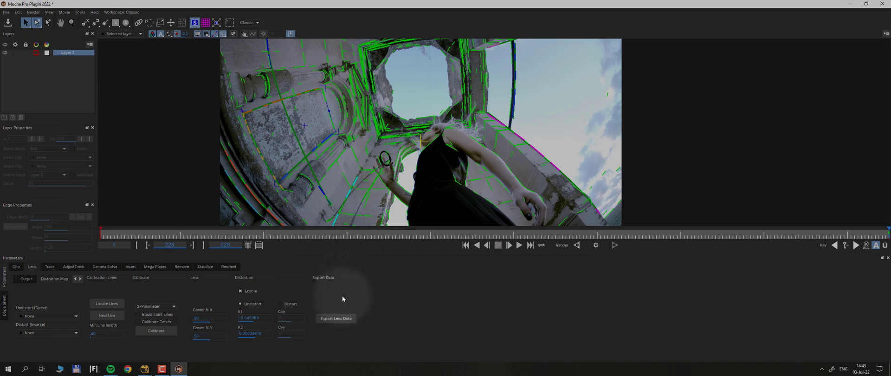
# - Export the lens data as a Distortion Map Clip into the tutorial folder with prefix UndistortMap
pyautogui.click(343, 319)
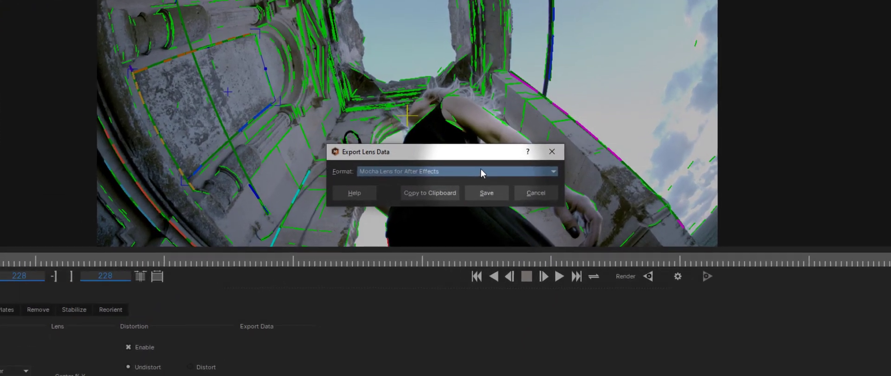
pyautogui.click(472, 177)
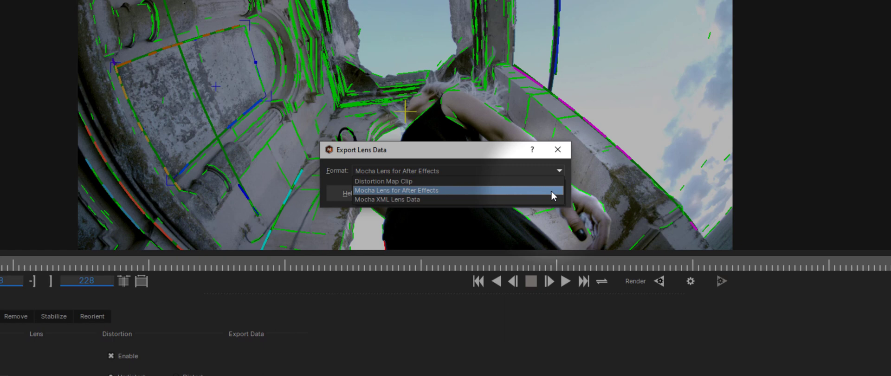
pyautogui.click(543, 181)
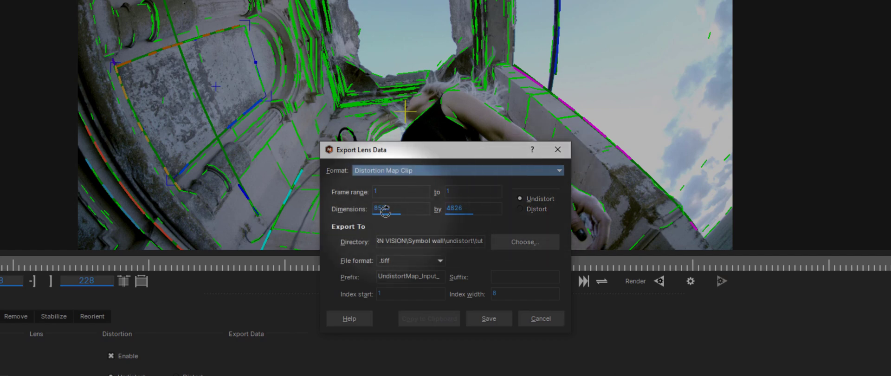
pyautogui.click(511, 241)
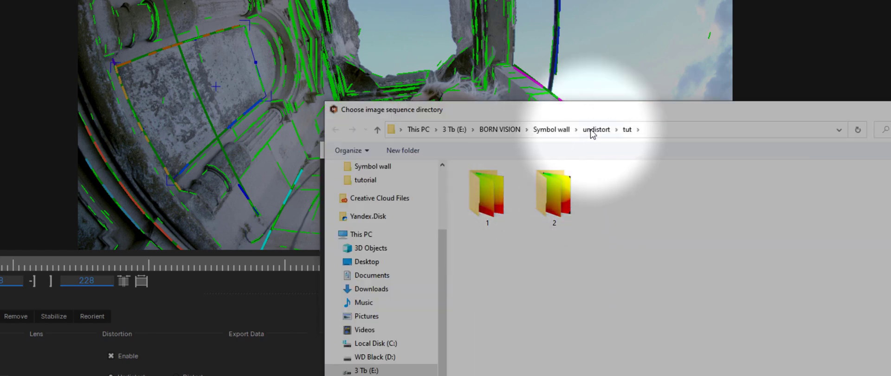
pyautogui.click(596, 129)
pyautogui.doubleClick(493, 211)
pyautogui.click(498, 369)
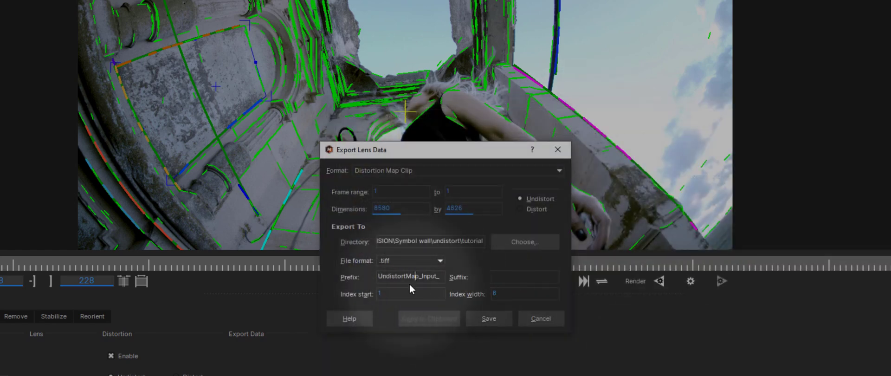
pyautogui.moveTo(419, 277); pyautogui.dragTo(441, 280)
pyautogui.press('BackSpace')
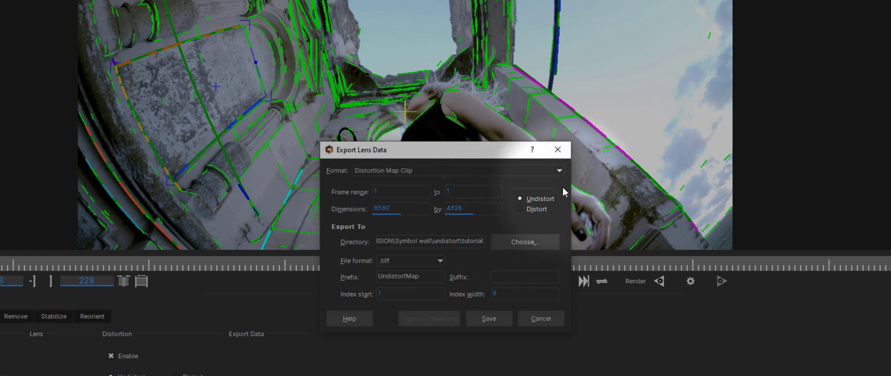
pyautogui.click(489, 318)
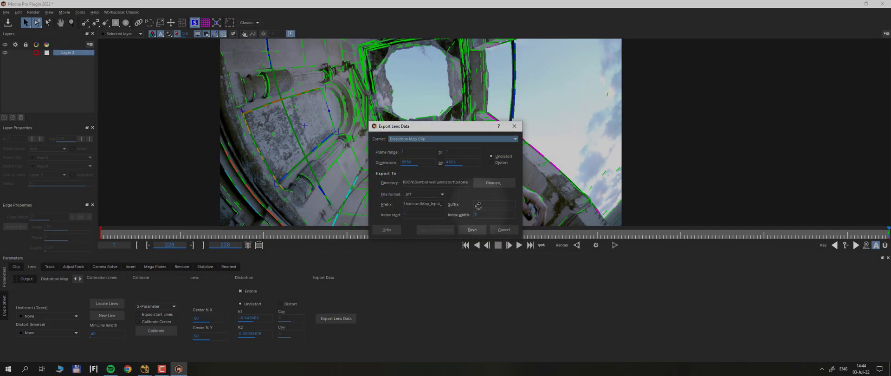
pyautogui.press('BackSpace')
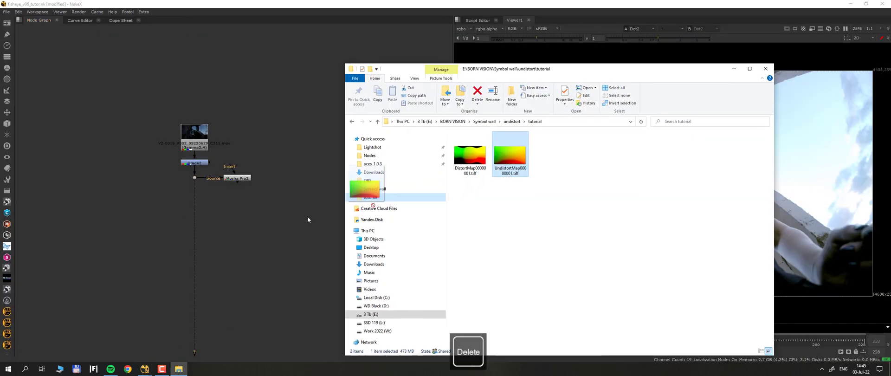
# - Bring the UndistortMap tiff into the Node Graph and add an STMap node
pyautogui.moveTo(500, 155); pyautogui.dragTo(245, 241)
pyautogui.press('Tab')
pyautogui.write('stmap')
pyautogui.press('Return')
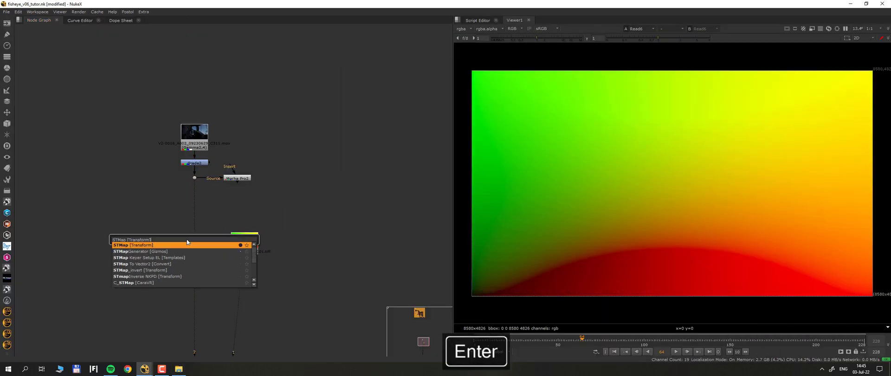
# - Add a Backdrop around the undistortion nodes labelled Undistortion
pyautogui.press('Tab')
pyautogui.write('backdrop')
pyautogui.press('Return')
pyautogui.click(337, 178)
pyautogui.write('U')
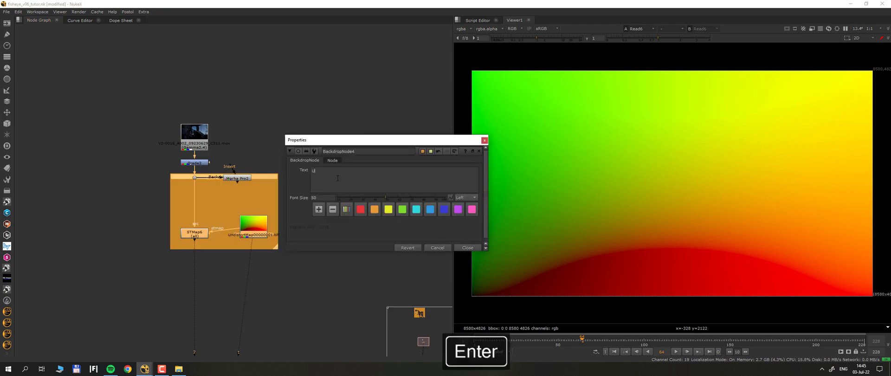
pyautogui.write('ndistortion')
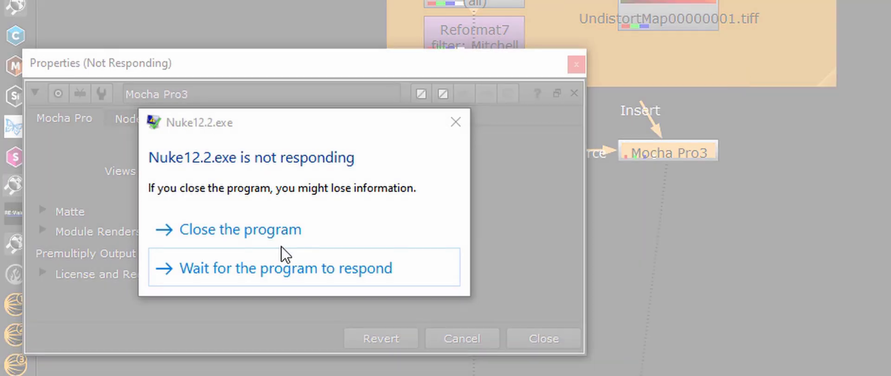
pyautogui.click(371, 230)
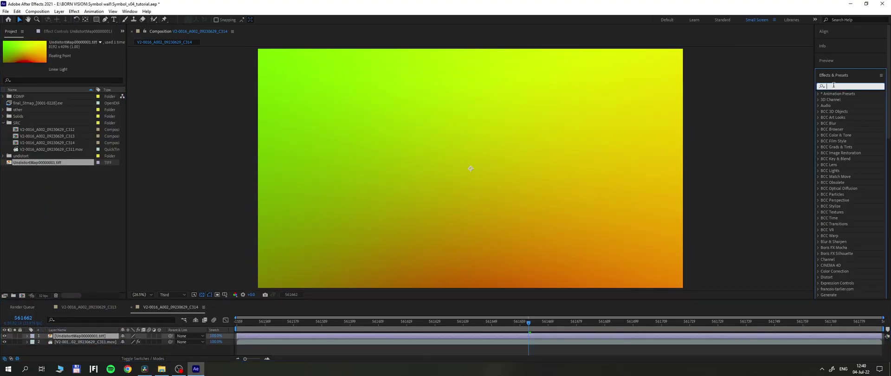
# - Add the UndistortMap tiff, apply RE:Map UV to it, and reinterpret the map footage
pyautogui.click(833, 86)
pyautogui.write('uv')
pyautogui.doubleClick(843, 118)
pyautogui.rightClick(10, 162)
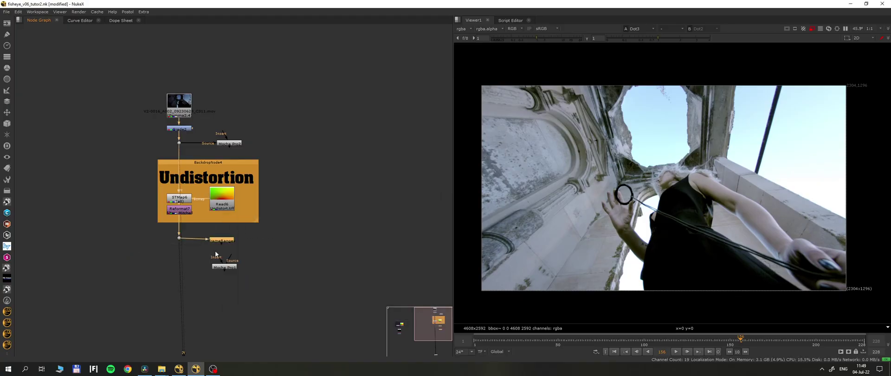
# - Open the Mocha Pro node and connect the Merge input to the CornerPin
pyautogui.doubleClick(224, 250)
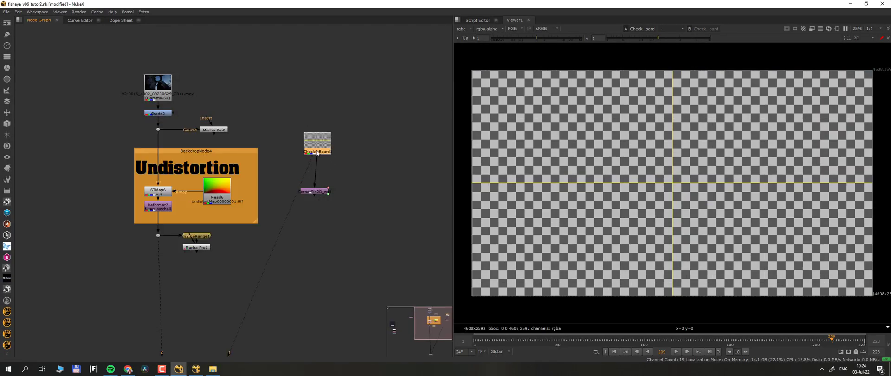
pyautogui.moveTo(183, 297); pyautogui.dragTo(319, 185)
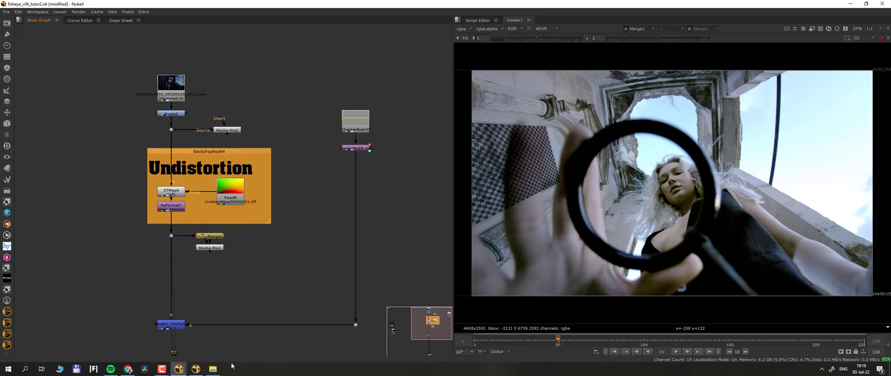
# - Bring the DistortMap tiff from the tutorial folder into the node graph feeding STMap1
pyautogui.click(213, 369)
pyautogui.doubleClick(420, 181)
pyautogui.doubleClick(419, 150)
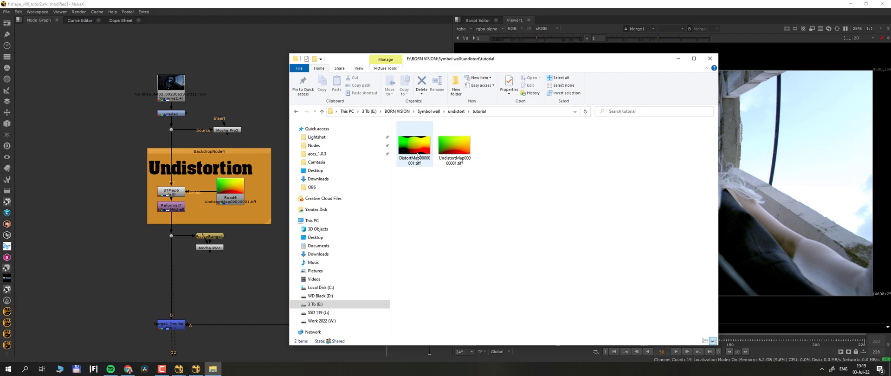
pyautogui.click(416, 147)
pyautogui.click(678, 59)
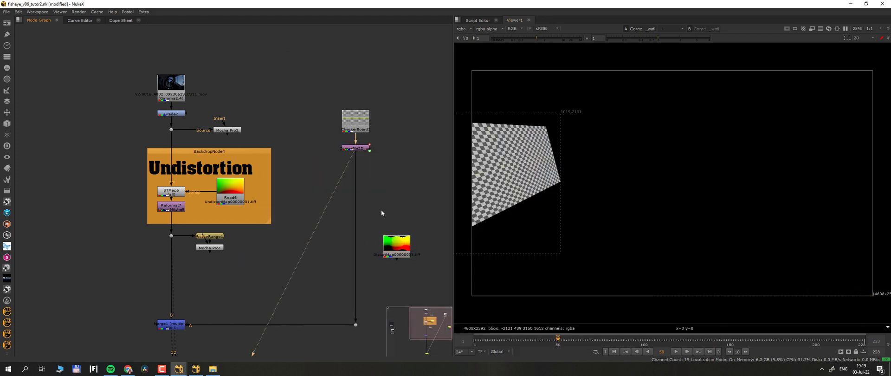
pyautogui.click(361, 197)
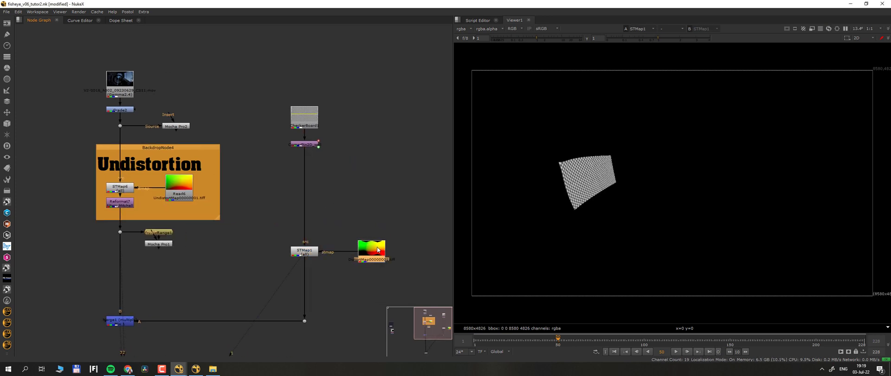
# - Add a Reformat node and wrap the distortion nodes in a Backdrop named Distortion
pyautogui.press('Tab')
pyautogui.write('refl')
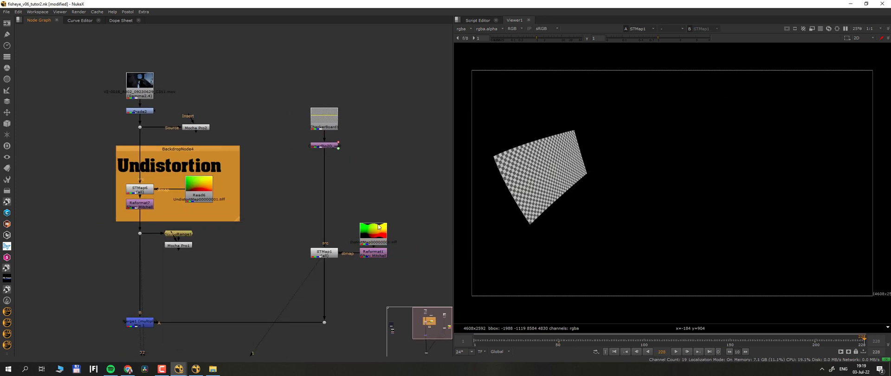
pyautogui.press('Tab')
pyautogui.press('Return')
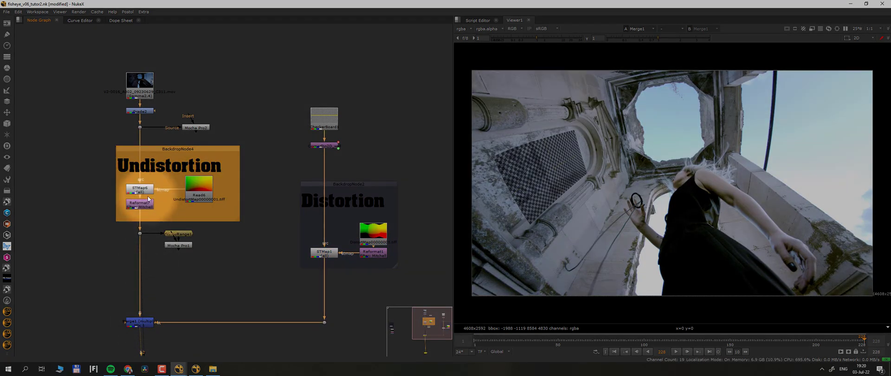
# - Disable the undistortion STMap node and shift the node graph view right
pyautogui.press('d')
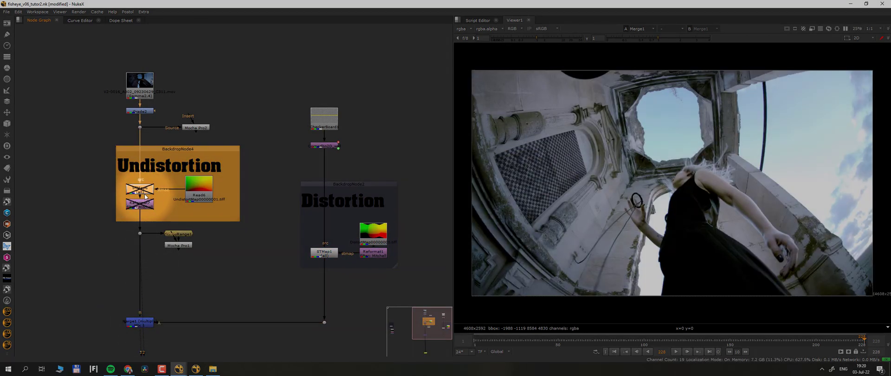
pyautogui.moveTo(208, 258); pyautogui.dragTo(246, 260)
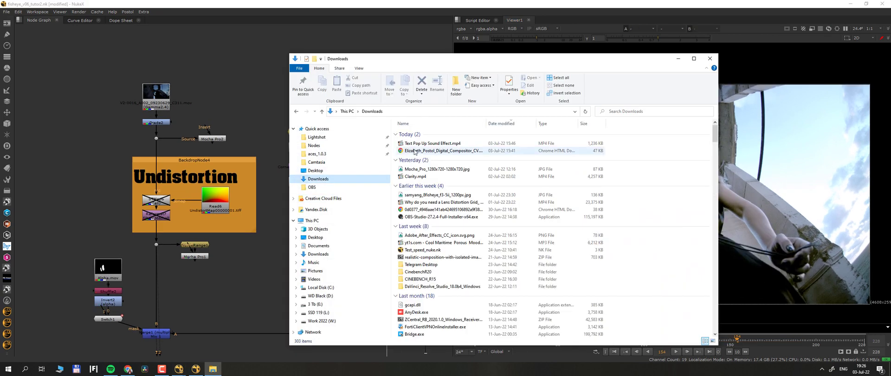
# - Play the shot in the Viewer to review the checkerboard on the wall
pyautogui.click(676, 351)
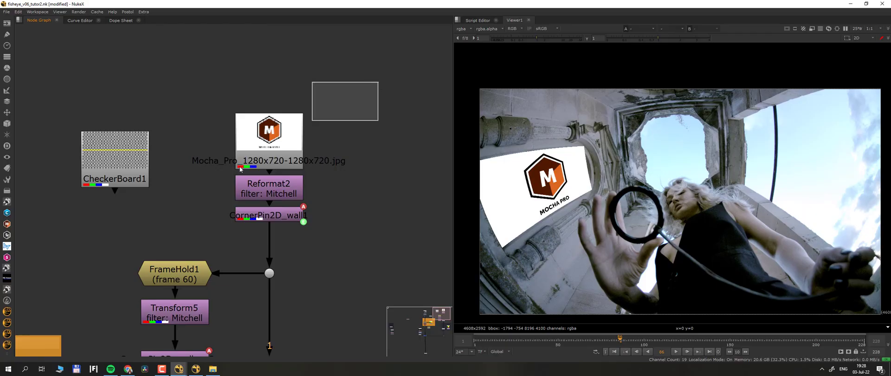
# - Add an STMapGenerator and a Shuffle beneath the Mocha_Pro read
pyautogui.moveTo(241, 170); pyautogui.dragTo(163, 100)
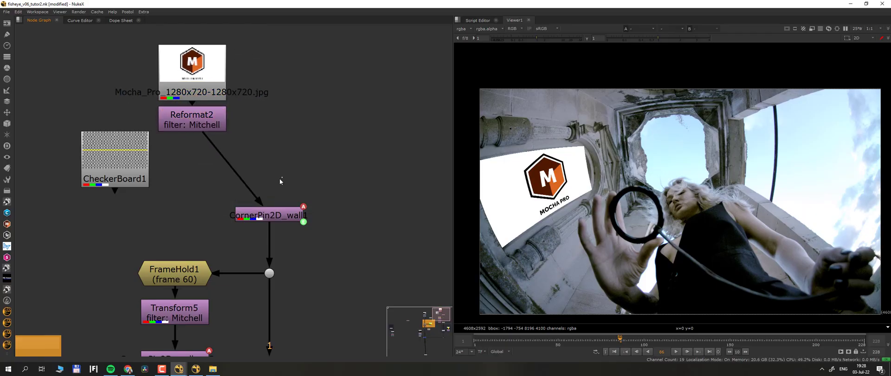
pyautogui.press('Tab')
pyautogui.write('stma')
pyautogui.press('Down')
pyautogui.press('Return')
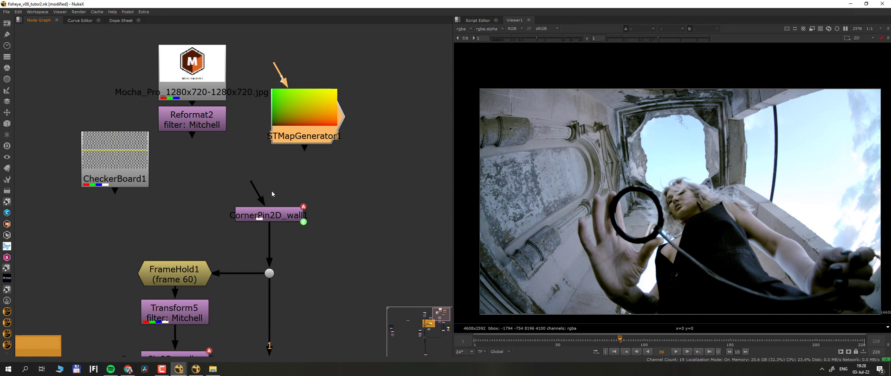
pyautogui.moveTo(310, 116); pyautogui.dragTo(272, 139)
pyautogui.press('Tab')
pyautogui.write('shuffle')
pyautogui.press('Return')
pyautogui.click(276, 143)
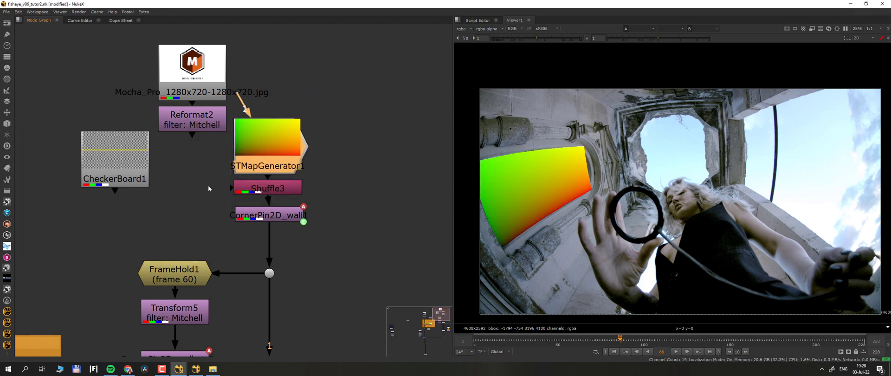
# - Add a Write node after the Dot and point its output into the OUT/tutor_seq folder
pyautogui.moveTo(307, 269); pyautogui.dragTo(255, 251)
pyautogui.press('1')
pyautogui.moveTo(294, 277); pyautogui.dragTo(279, 240)
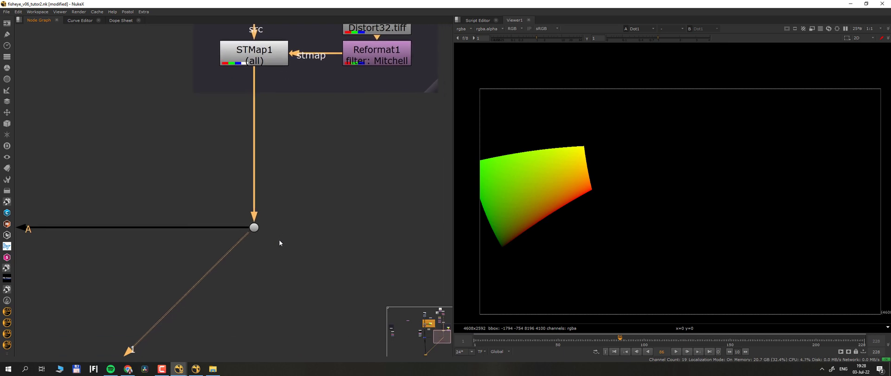
pyautogui.press('Tab')
pyautogui.write('wr')
pyautogui.press('Return')
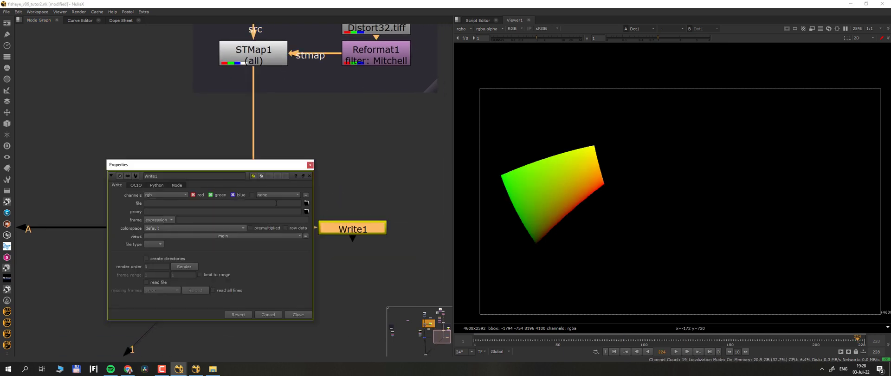
pyautogui.click(307, 204)
pyautogui.doubleClick(355, 87)
pyautogui.click(365, 185)
pyautogui.write('tutor_seq/final_Stmap_####.exr')
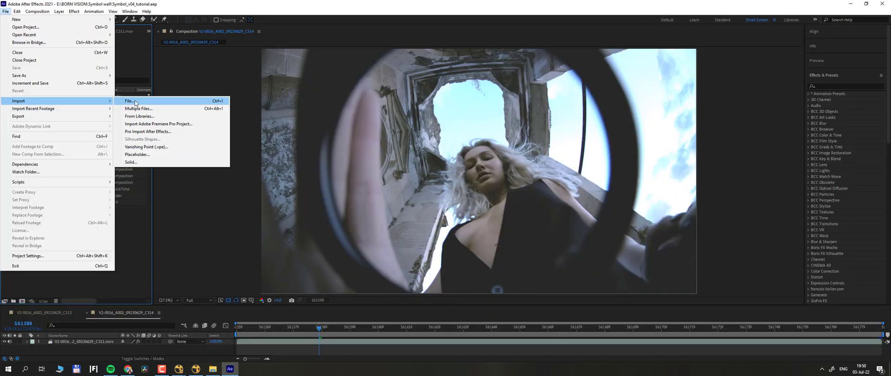
# - Import the final_Stmap [0001-0228].exr sequence with Preserve RGB and layer it over the fisheye clip
pyautogui.click(139, 102)
pyautogui.click(487, 315)
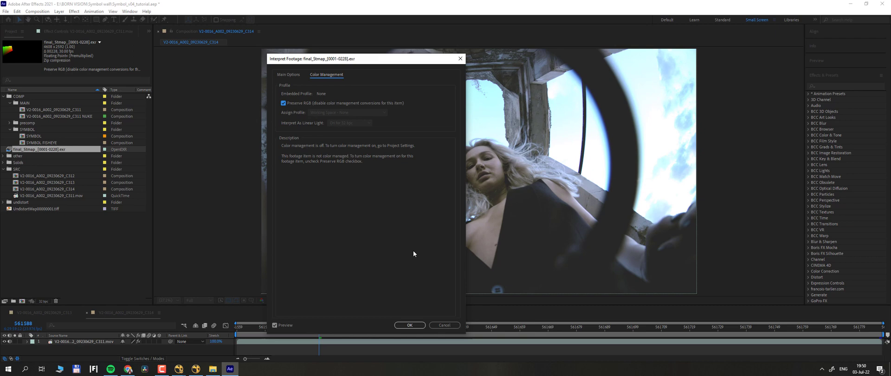
pyautogui.click(409, 322)
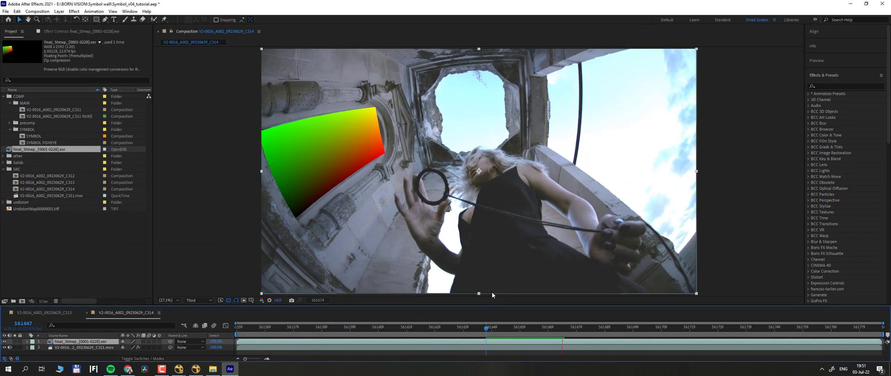